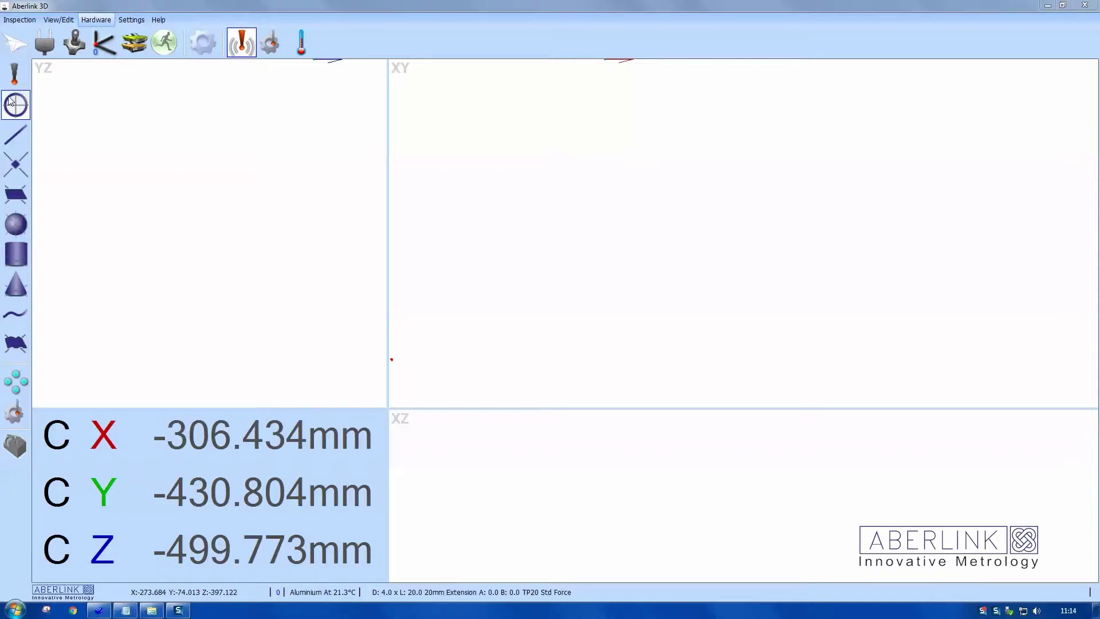
Step: Switch on the CMM's machine movement mode from the Hardware tab
left_click(15, 43)
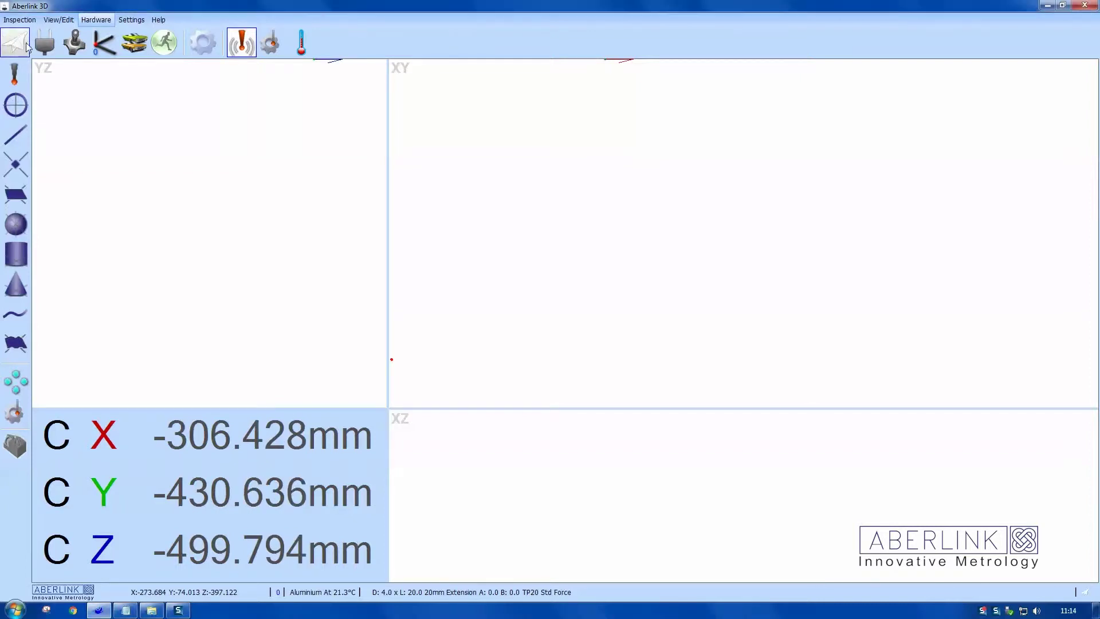
Step: Put the CMM under joystick control and select the D: 2.0 x L: 20.0 TP20 Std Force probe
left_click(74, 43)
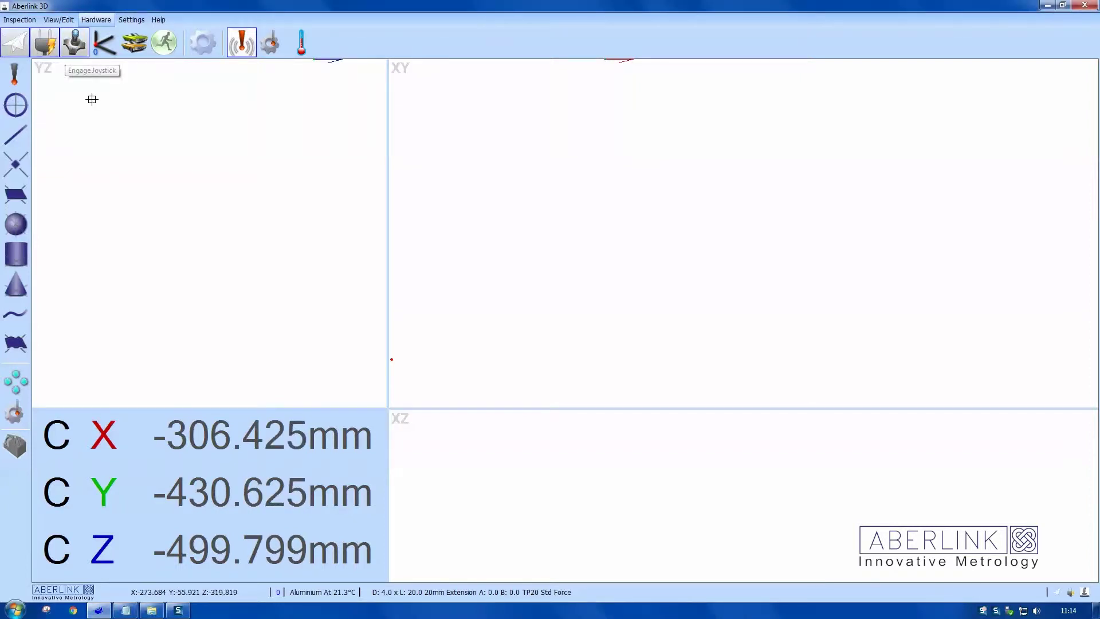
left_click(22, 80)
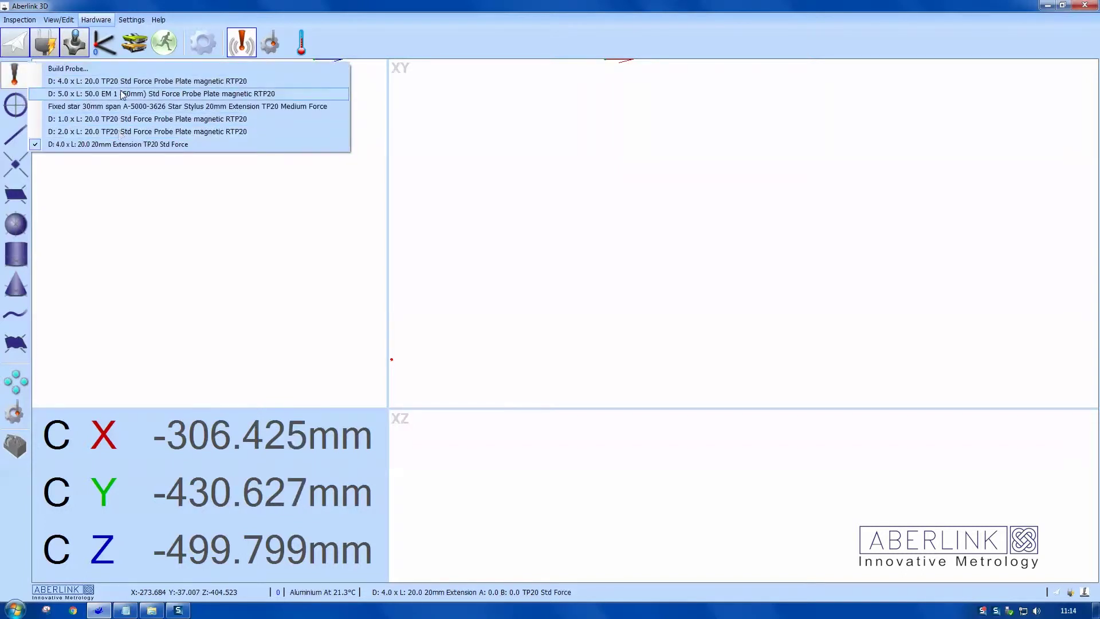
left_click(119, 132)
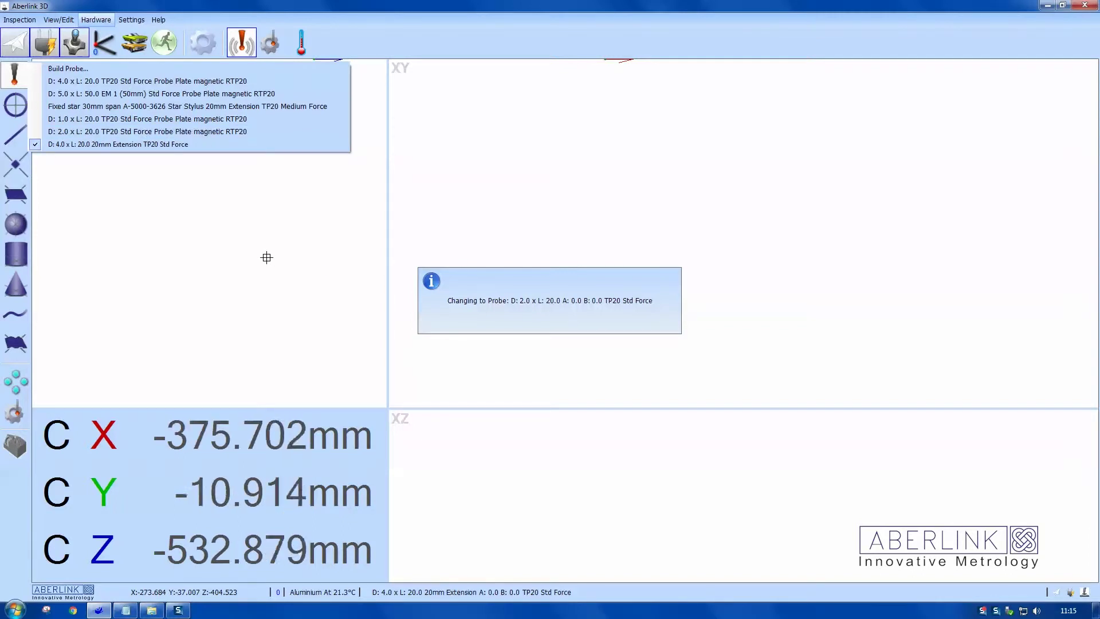
Step: Measure the top face as a four-point plane and store it as the reference datum, Unit 1
left_click(23, 196)
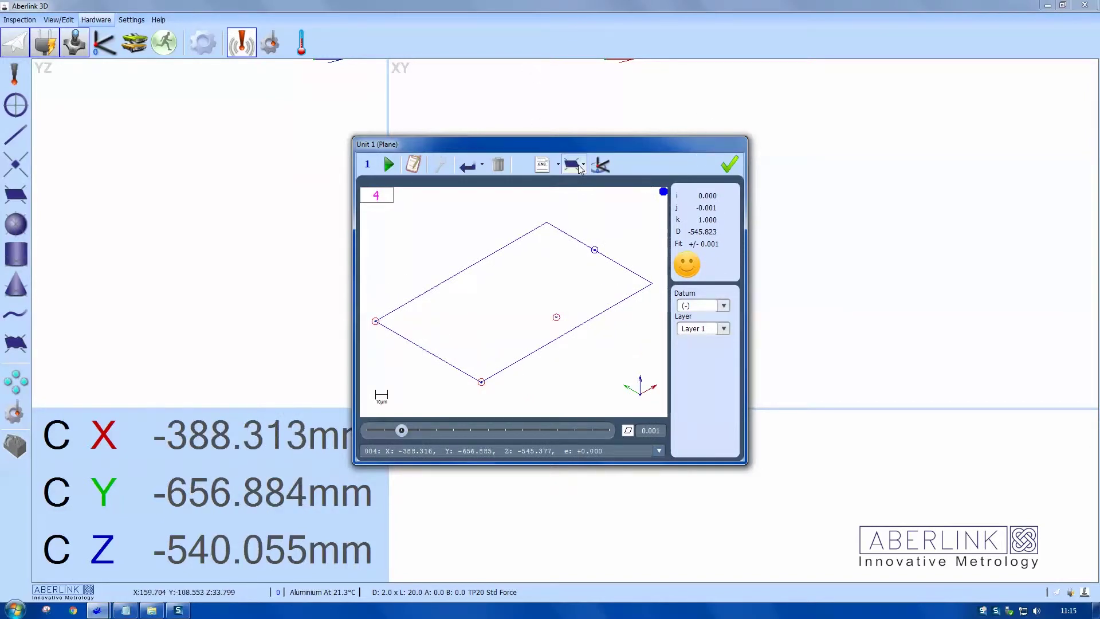
left_click(599, 166)
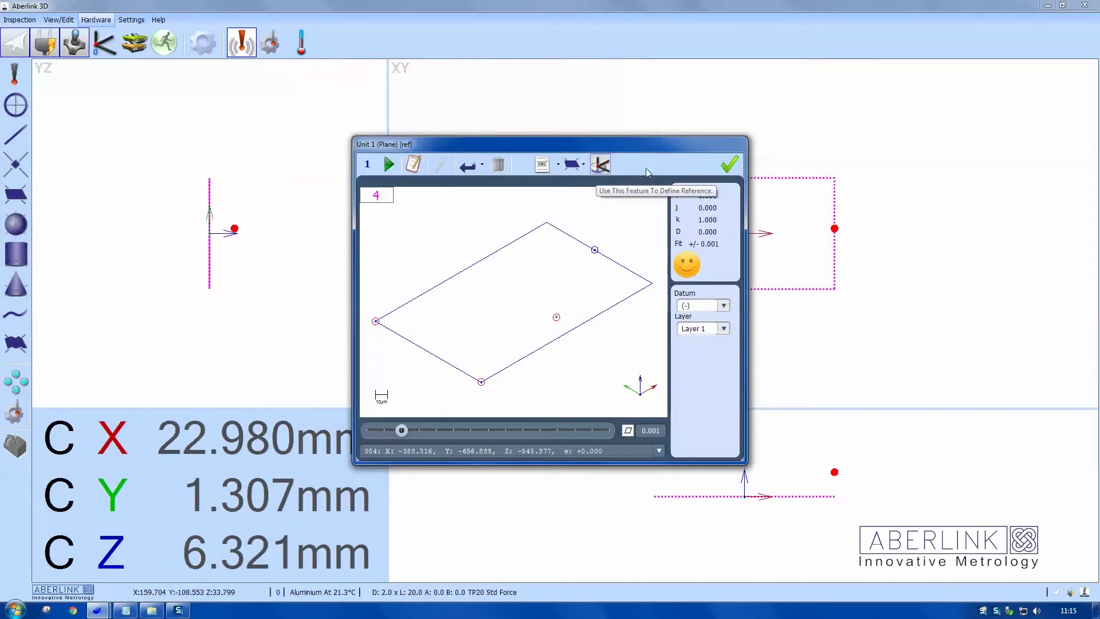
left_click(729, 165)
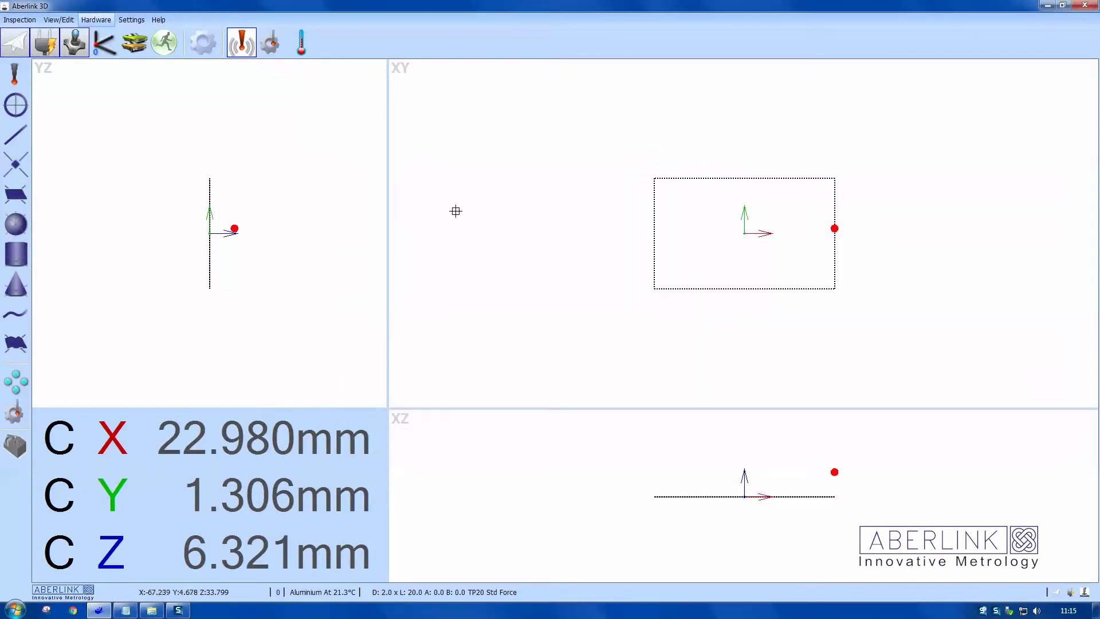
Step: Probe the Ø 11.980 mm bore with four points and show its CNC move template
left_click(21, 114)
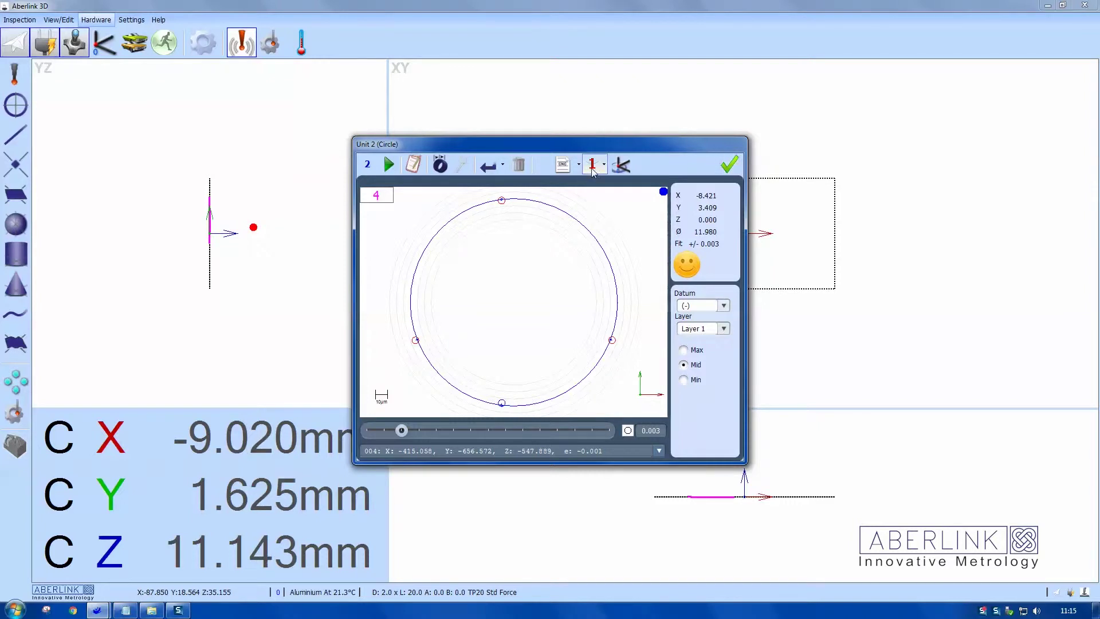
left_click(562, 169)
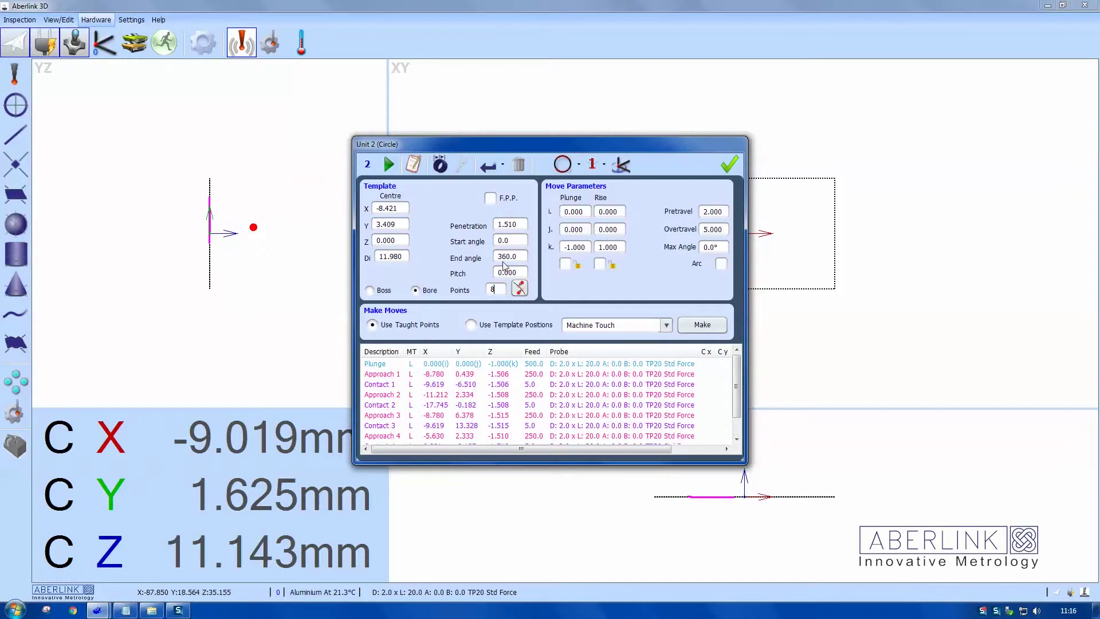
Step: Regenerate the bore with 8 template points at 2.000 mm penetration, make its centre the origin, and store it
left_click_drag(516, 225, 506, 224)
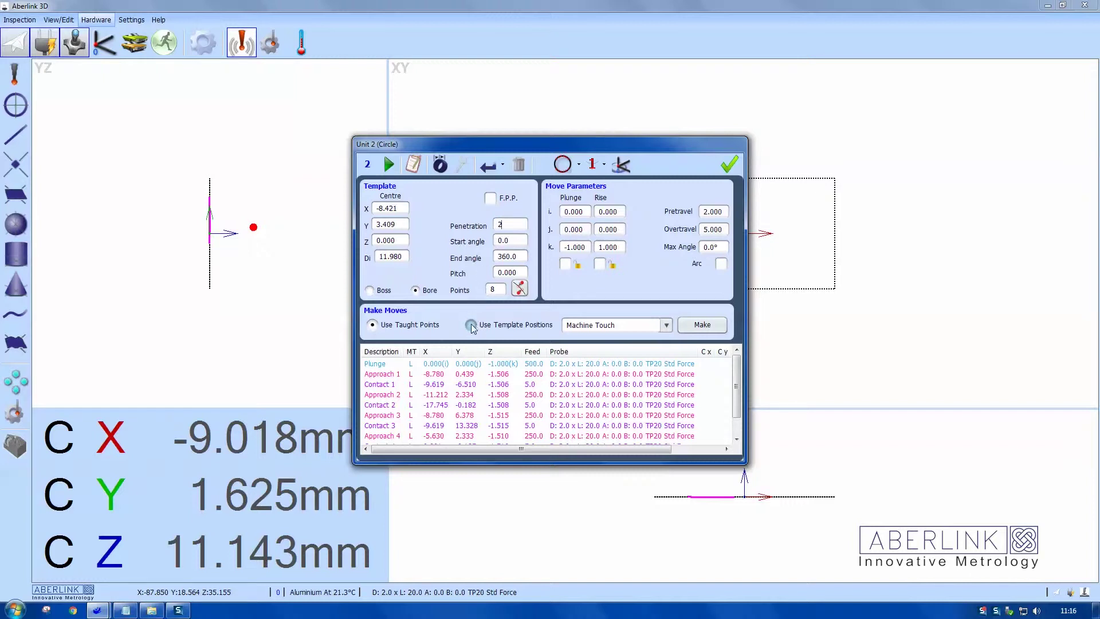
left_click(693, 324)
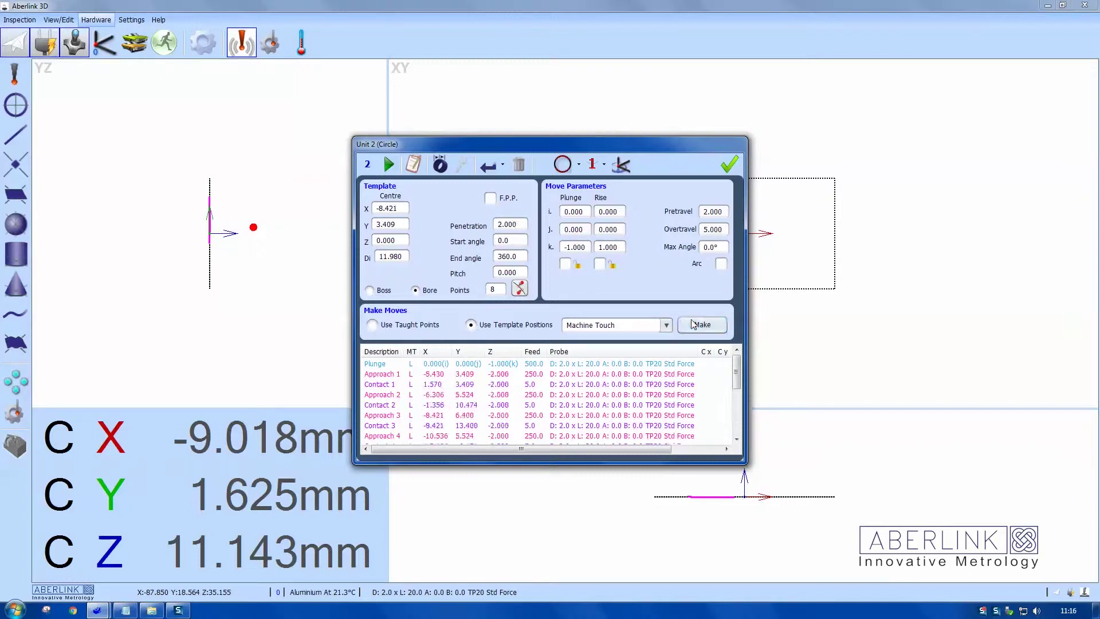
left_click(624, 169)
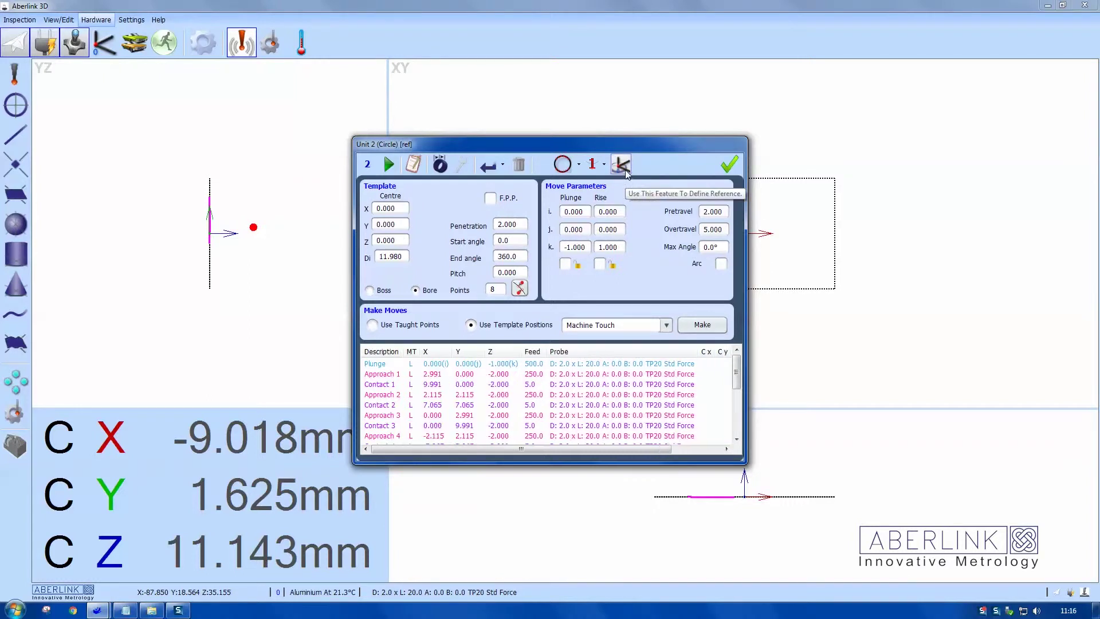
left_click(726, 166)
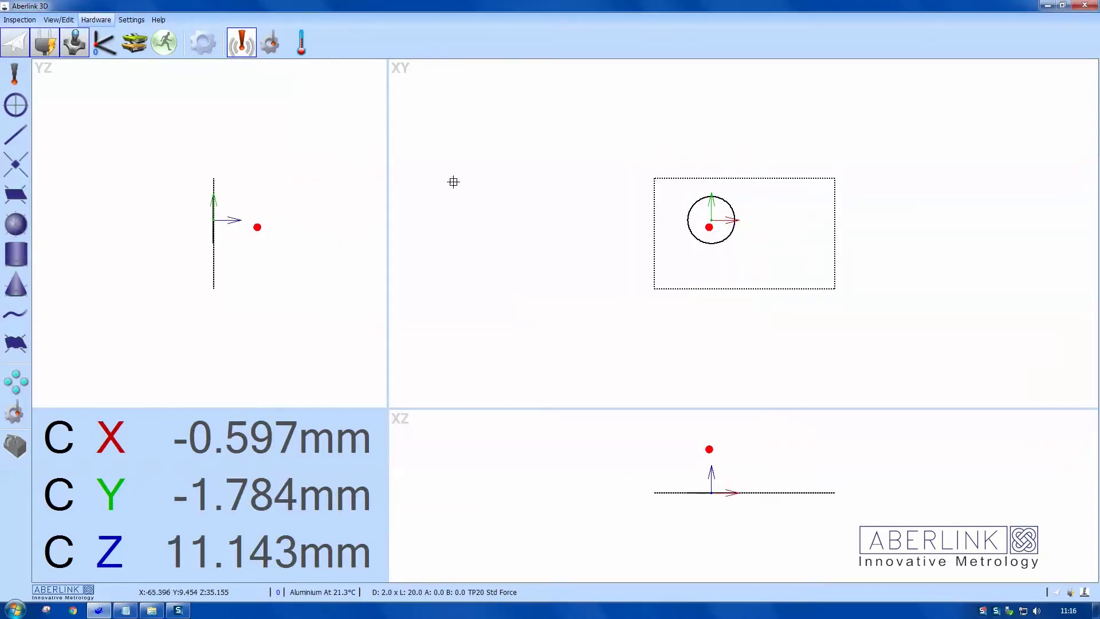
Step: Preview Unit 2's eight-point probe path from the View/Edit tools, then hide it again
left_click(65, 23)
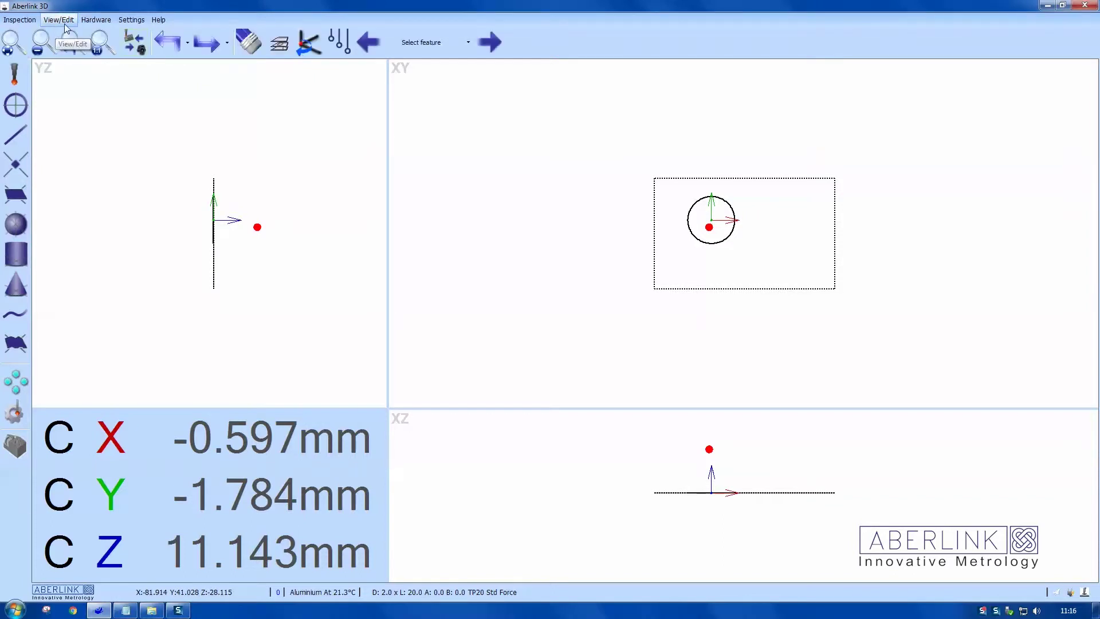
left_click(339, 42)
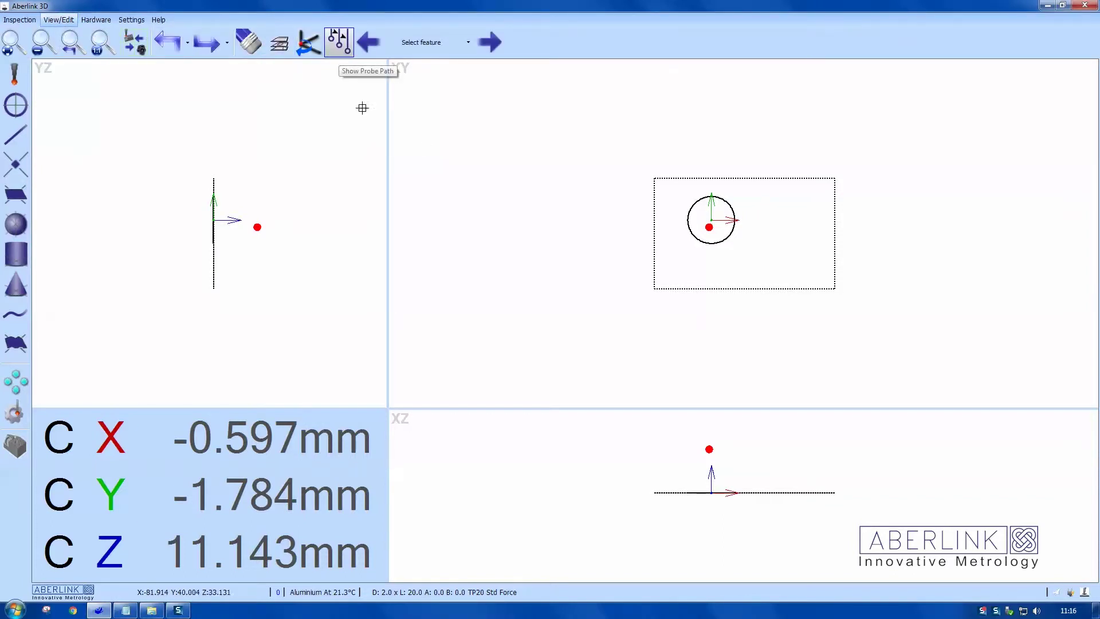
left_click(693, 235)
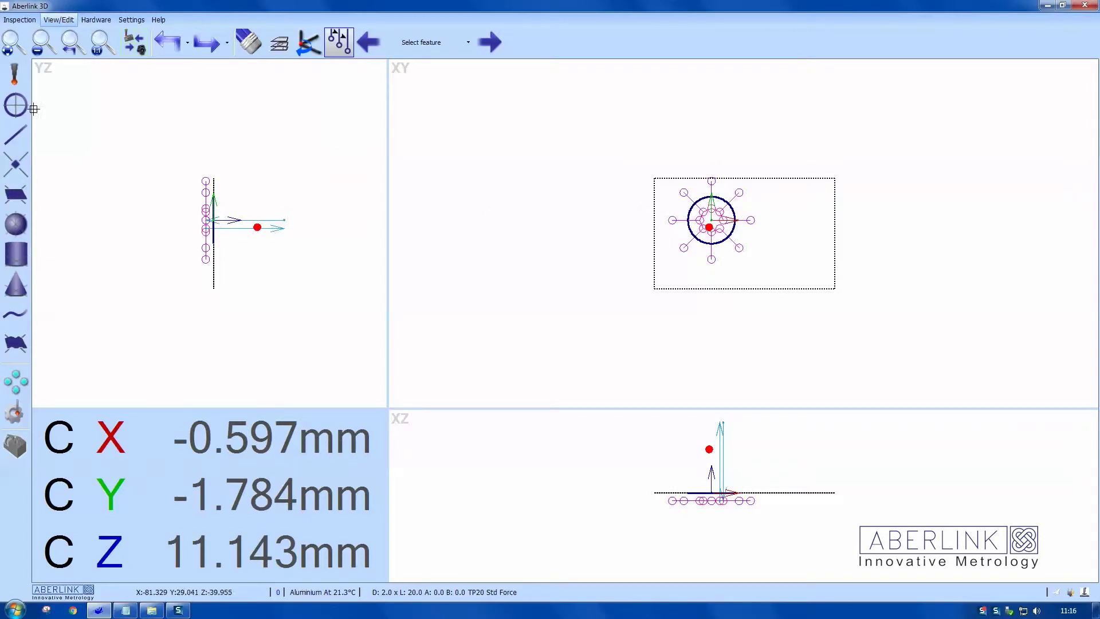
left_click(331, 60)
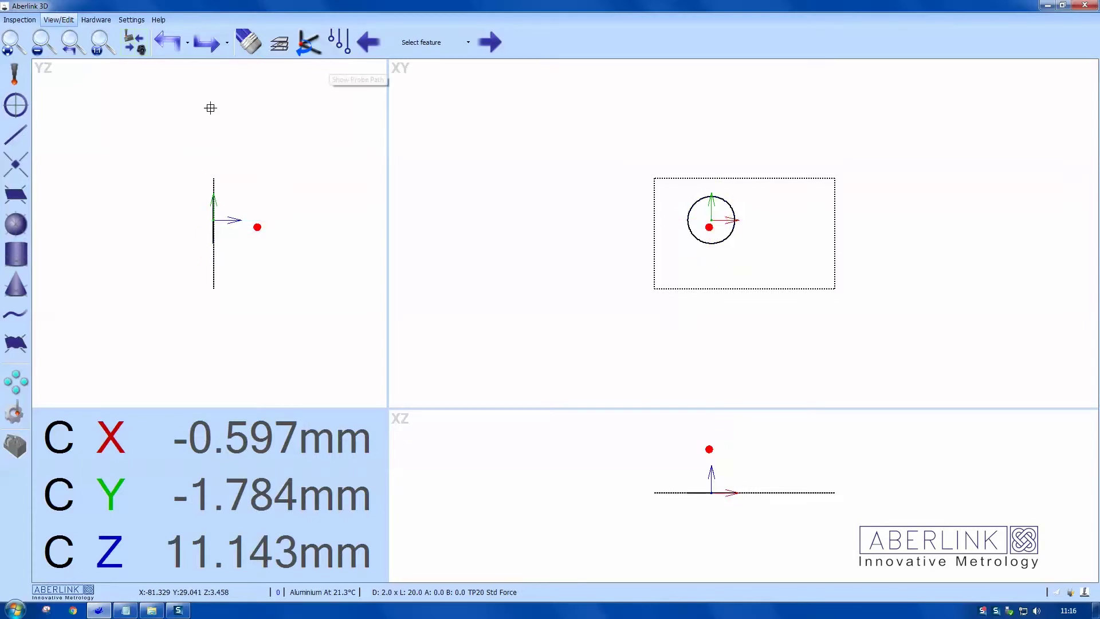
Step: Measure the Ø 5.996 mm hole and store it with four template moves at 1.500 mm penetration
left_click(17, 105)
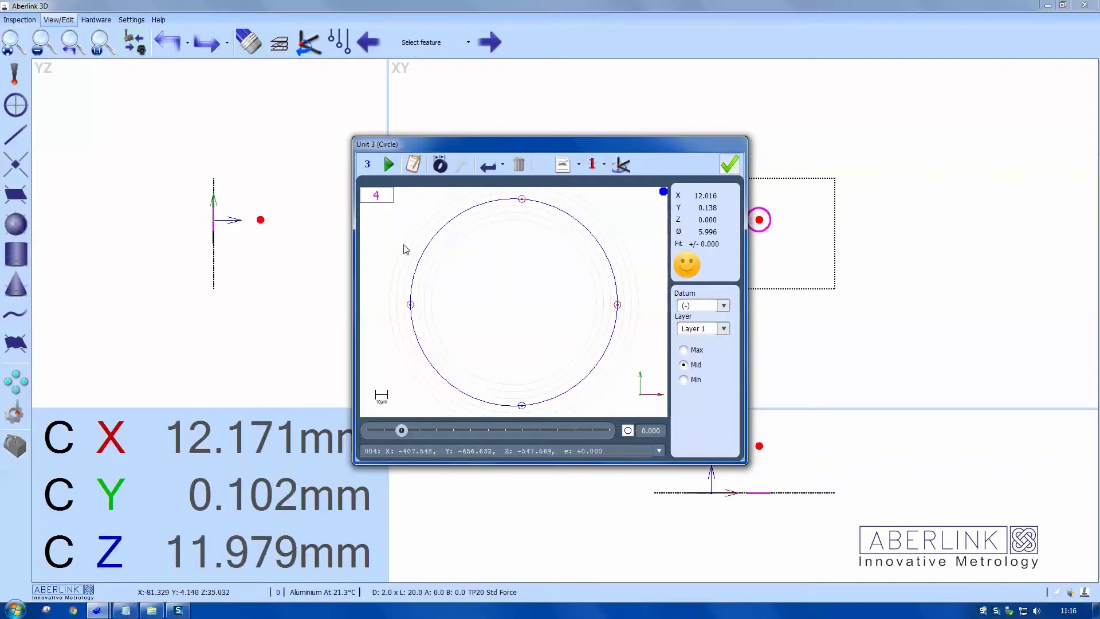
left_click(562, 165)
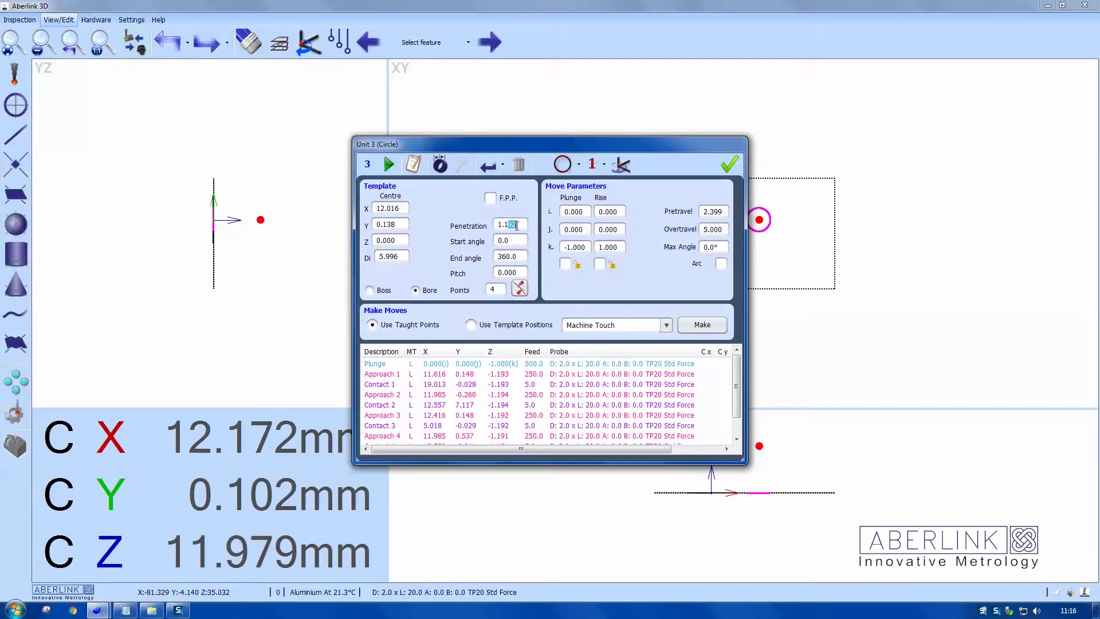
key("BackSpace")
key("BackSpace")
key("BackSpace")
type(".5")
left_click(681, 327)
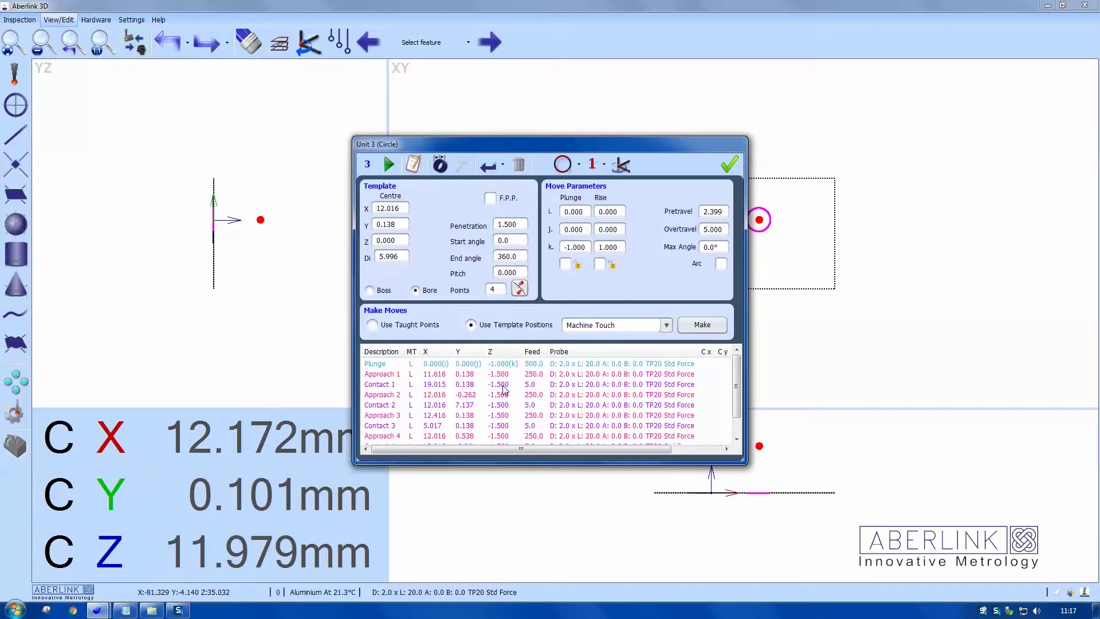
left_click(722, 166)
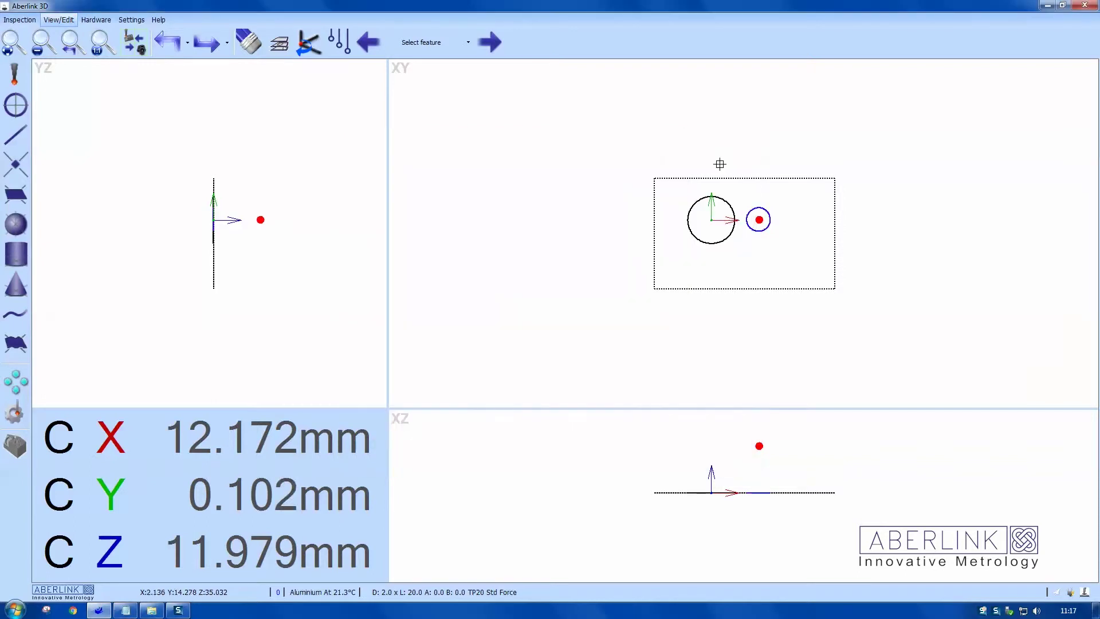
Step: Construct the 12.017 mm centre line through both bore centres as Unit 4 and store it as reference
left_click(28, 137)
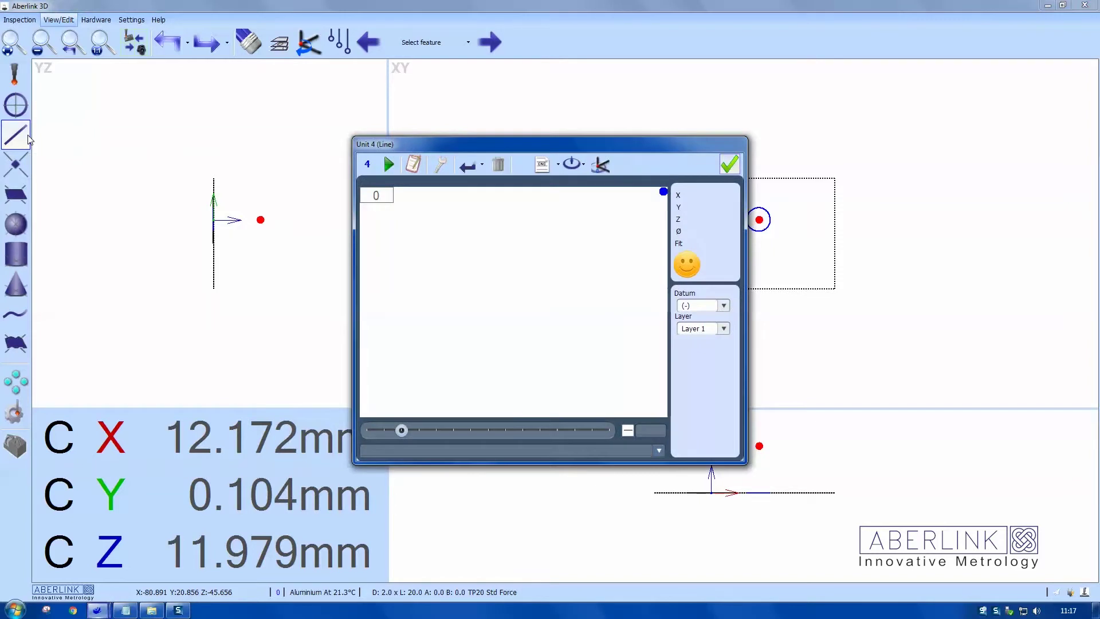
left_click(439, 166)
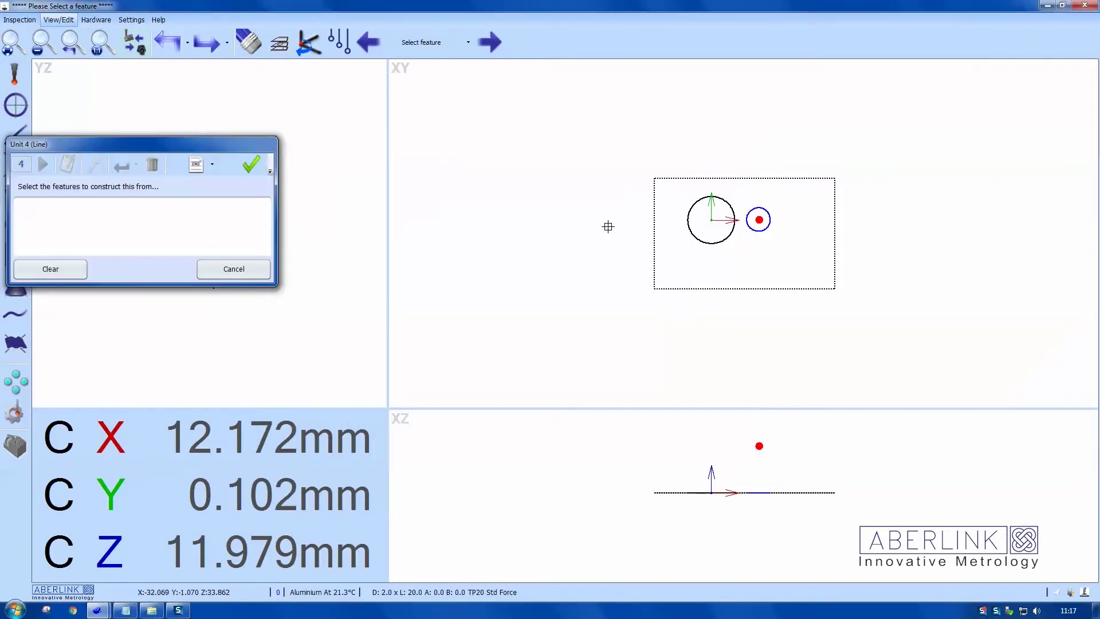
left_click(700, 239)
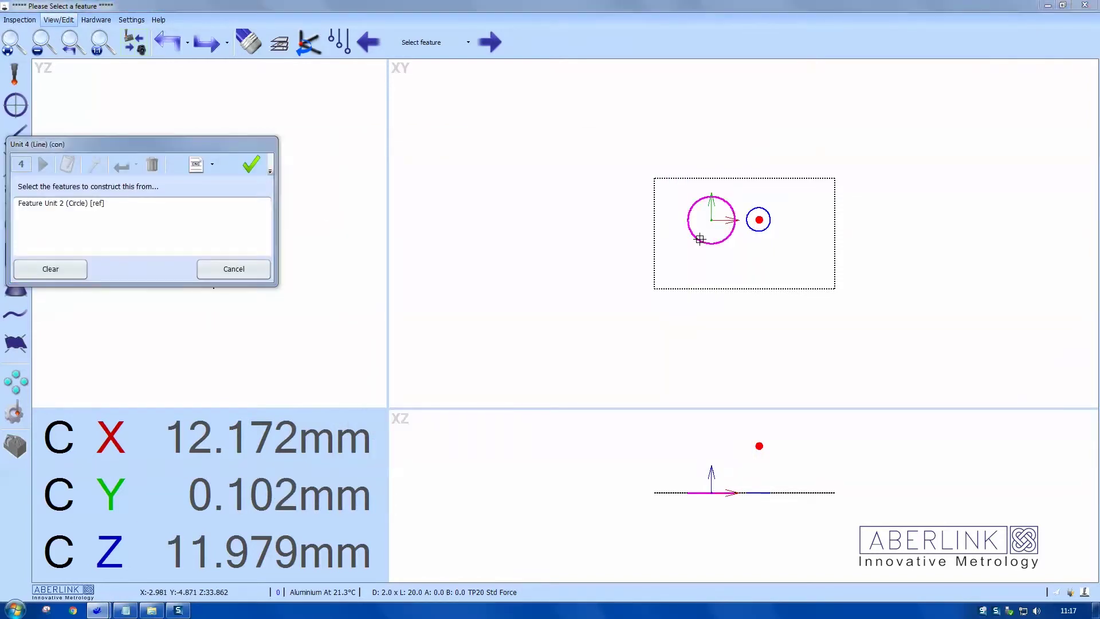
left_click(757, 225)
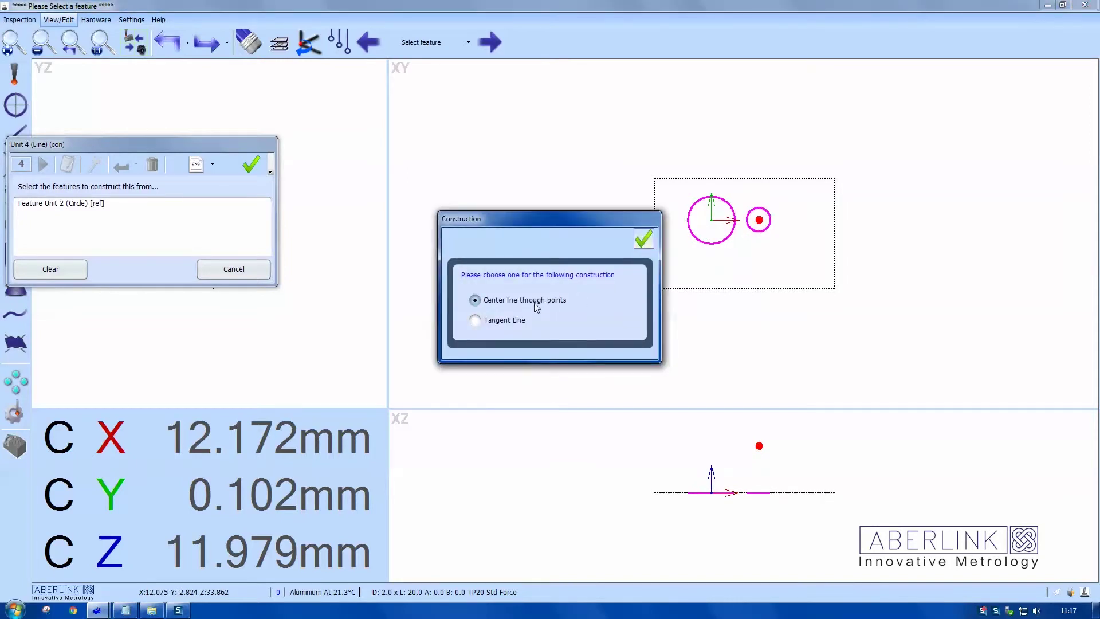
left_click(639, 243)
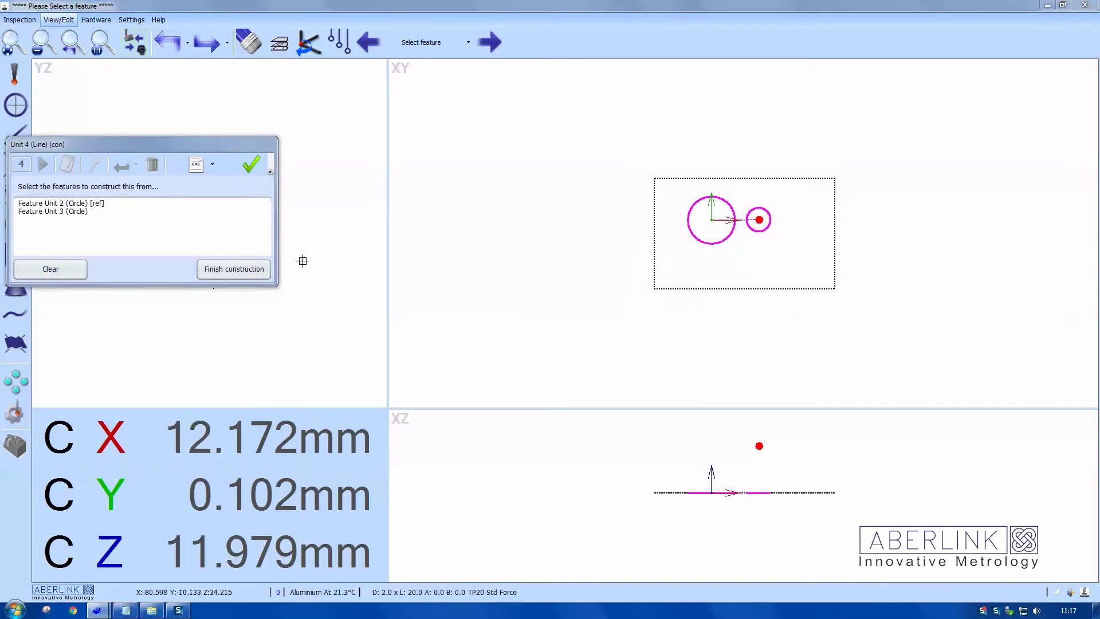
left_click(252, 269)
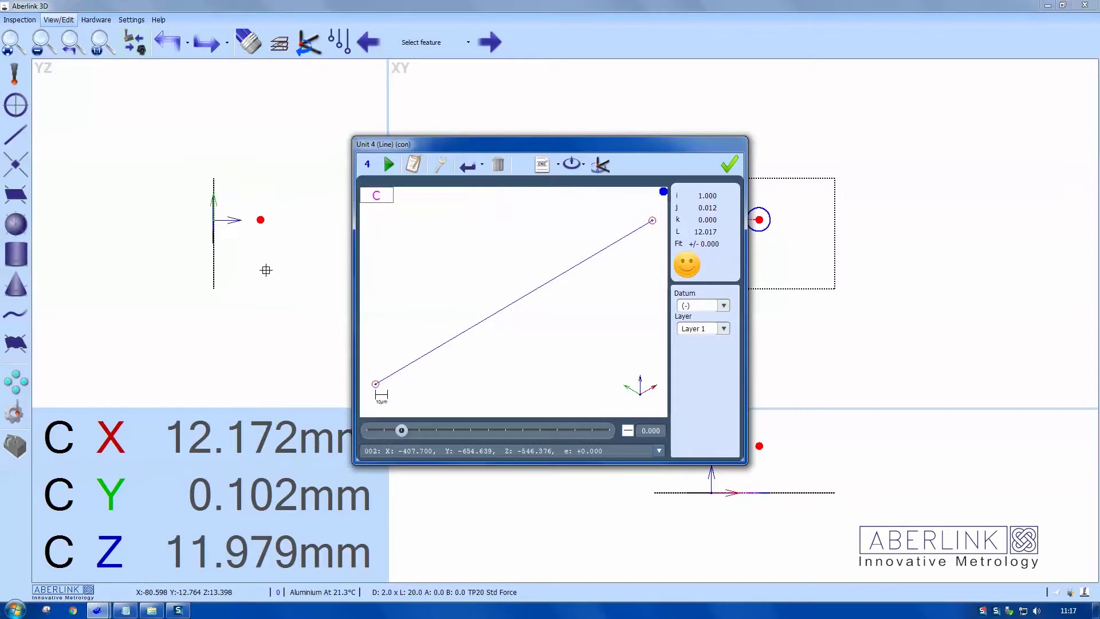
left_click(599, 164)
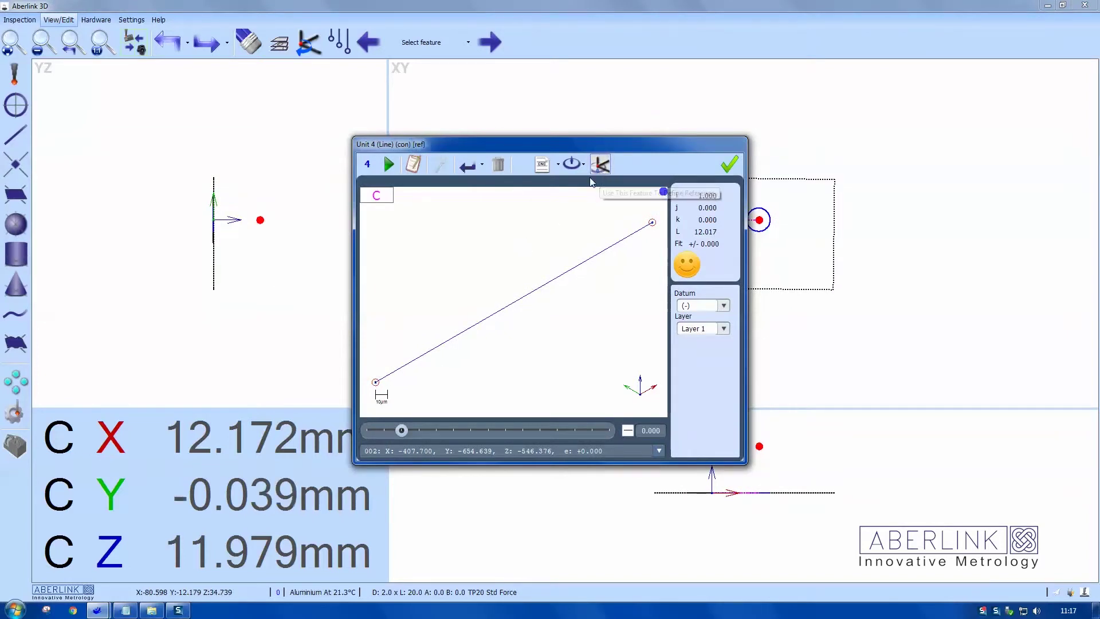
left_click(730, 165)
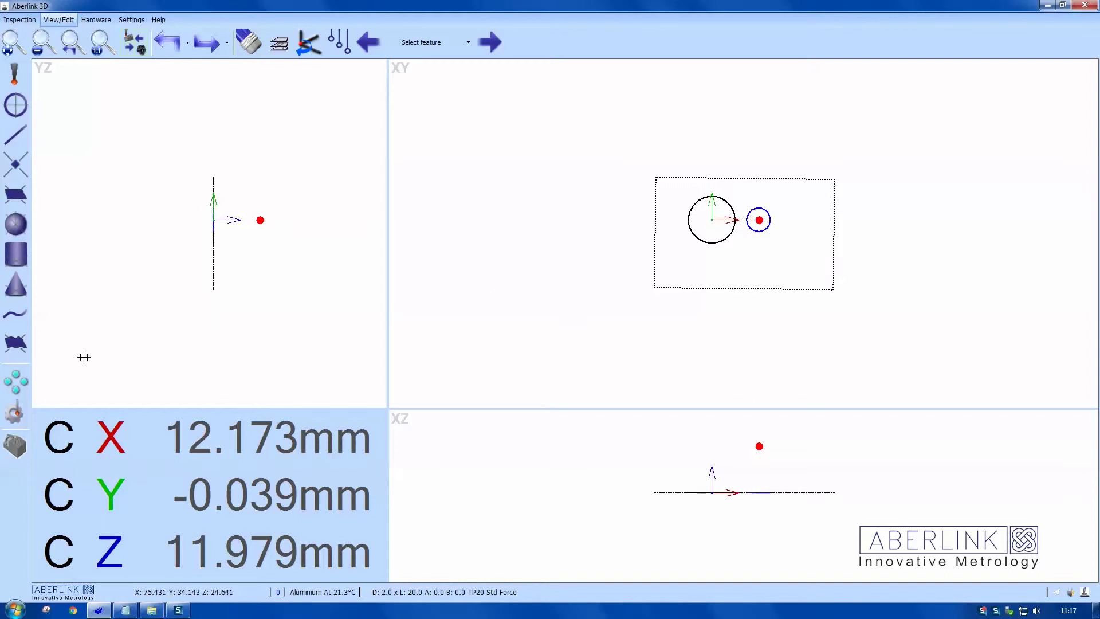
Step: Array the small circle and Unit 4 line into a six-item ring, 60° apart around Unit 2
left_click(26, 382)
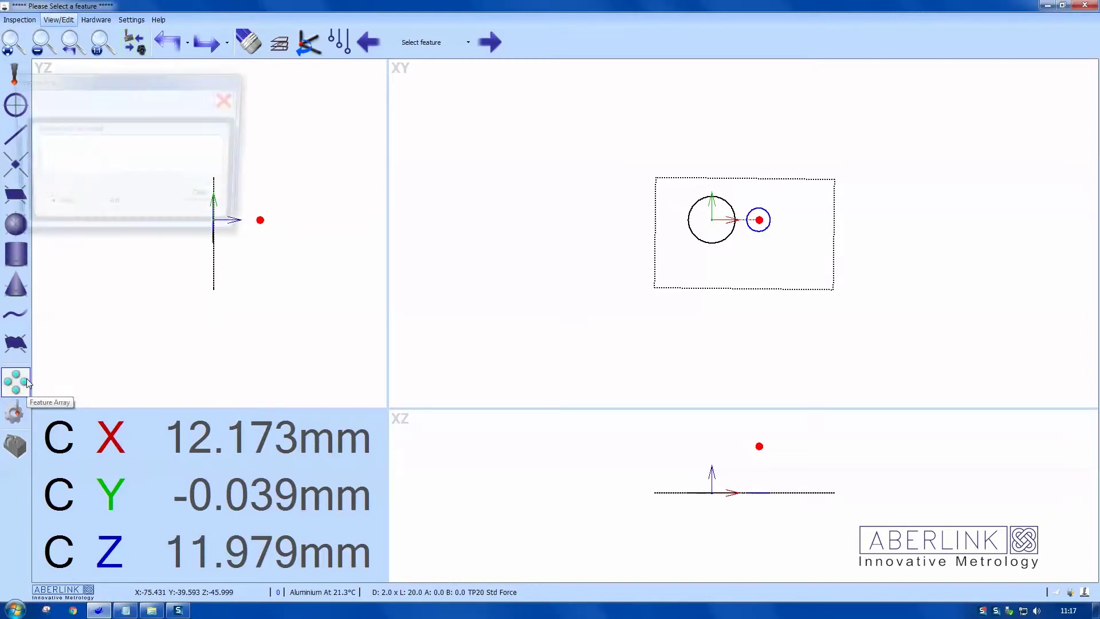
left_click(762, 232)
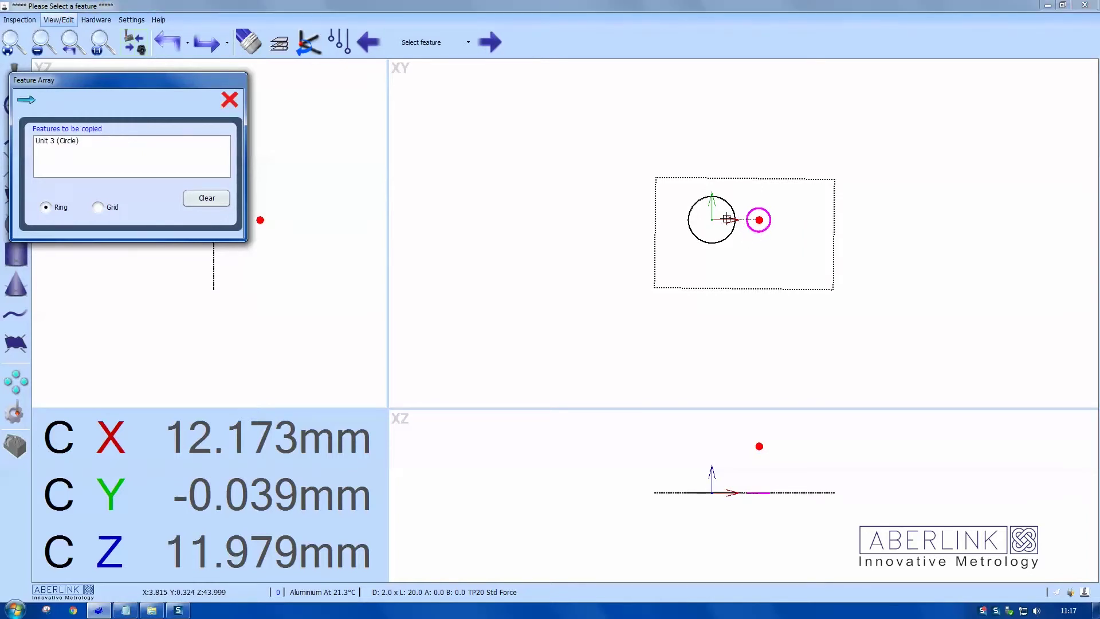
left_click(726, 219)
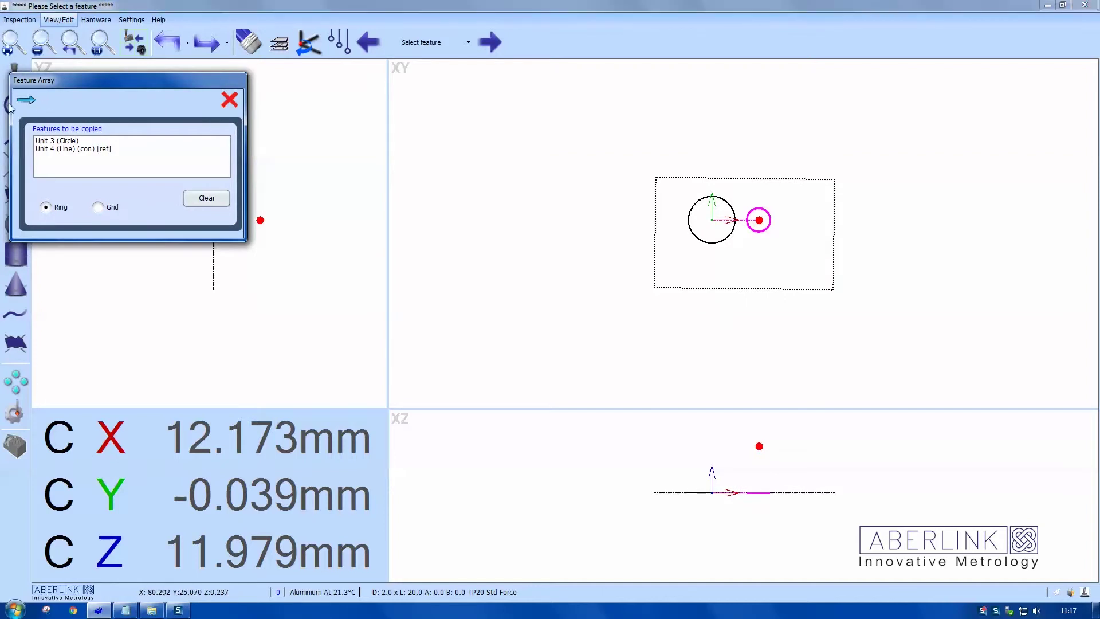
left_click(26, 99)
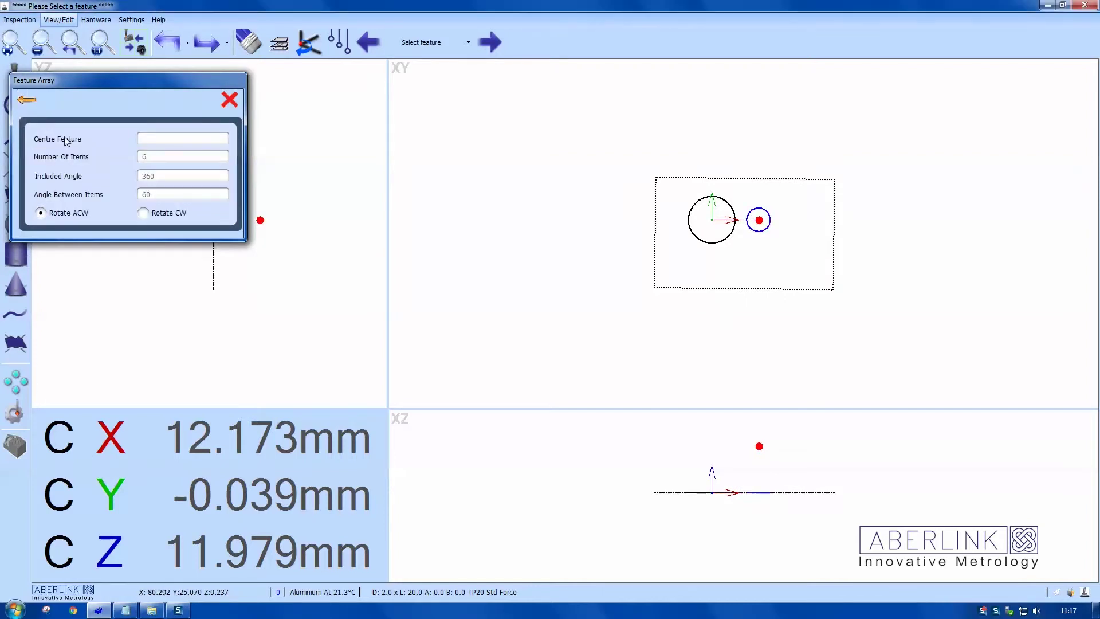
left_click(698, 239)
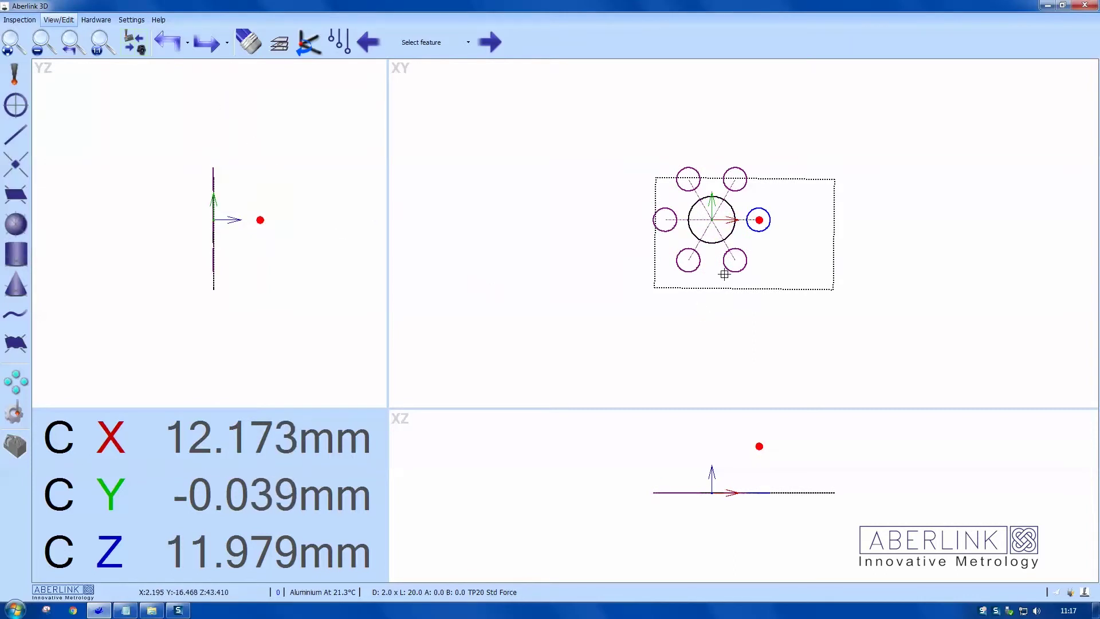
Step: Change Unit 5's template to a 95° to 265° arc, regenerate its four points, and store it
double_click(736, 166)
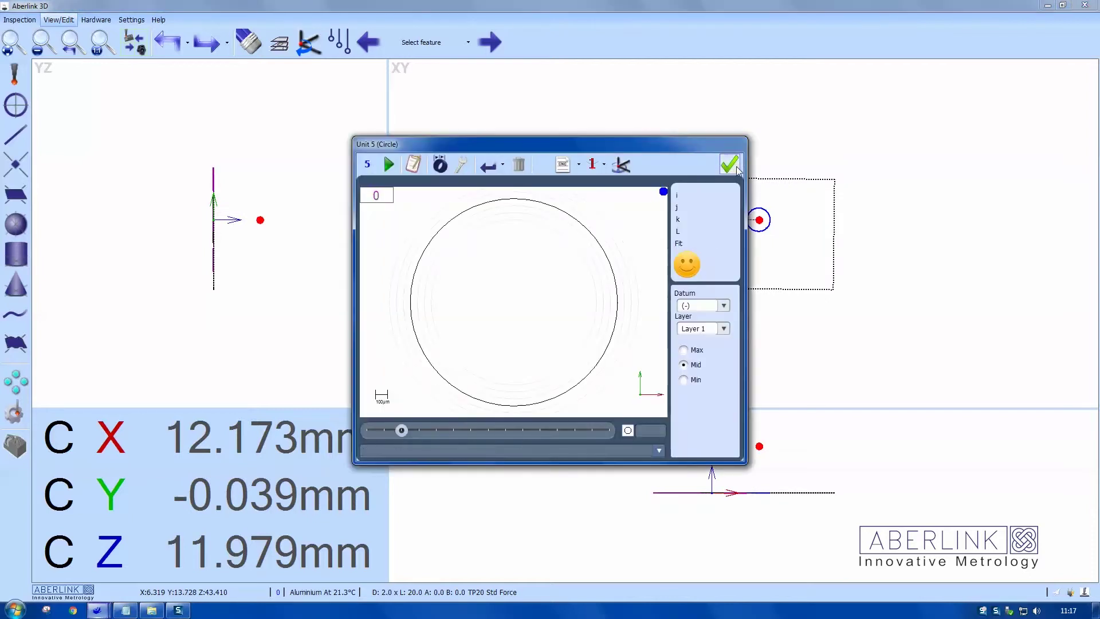
left_click(562, 166)
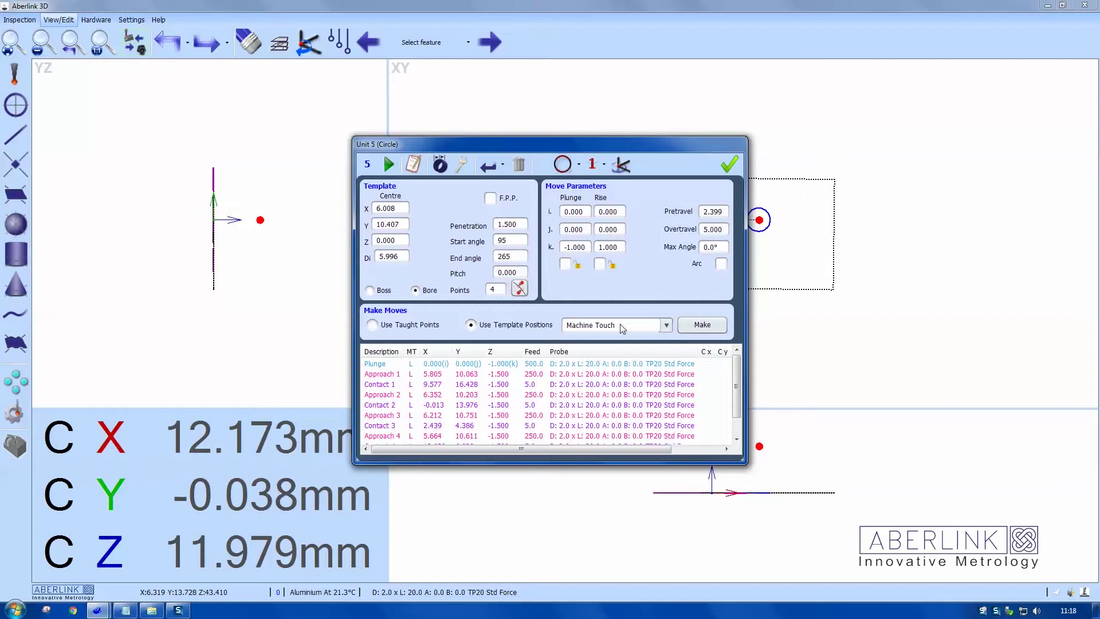
left_click(691, 328)
left_click(728, 166)
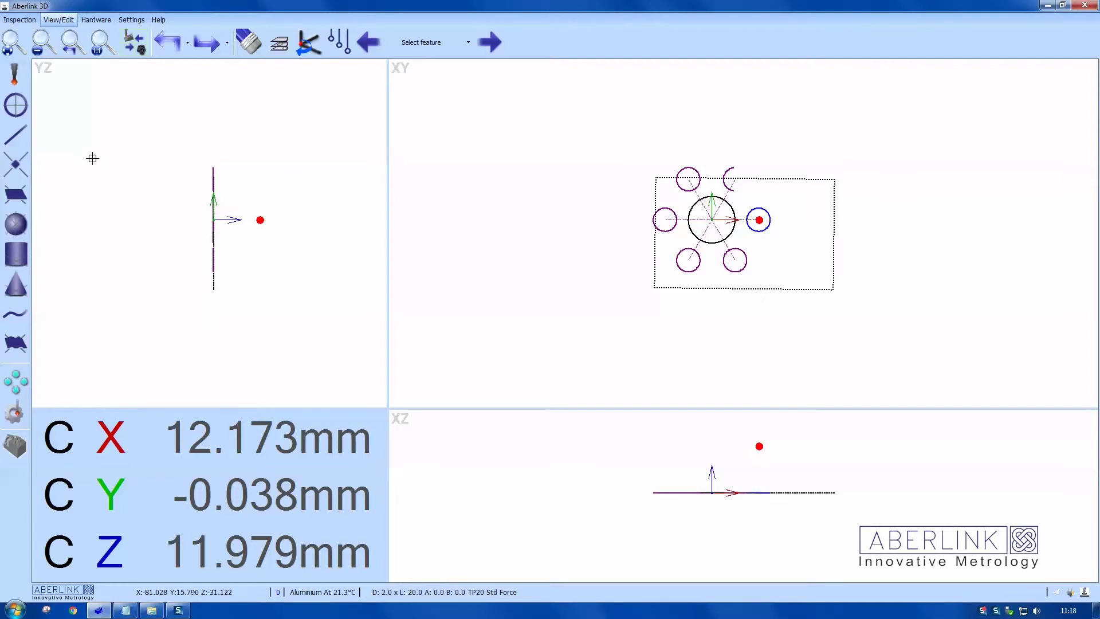
Step: Measure a three-point line on the left edge and store it as Unit 15, 27.856 mm long
left_click(24, 141)
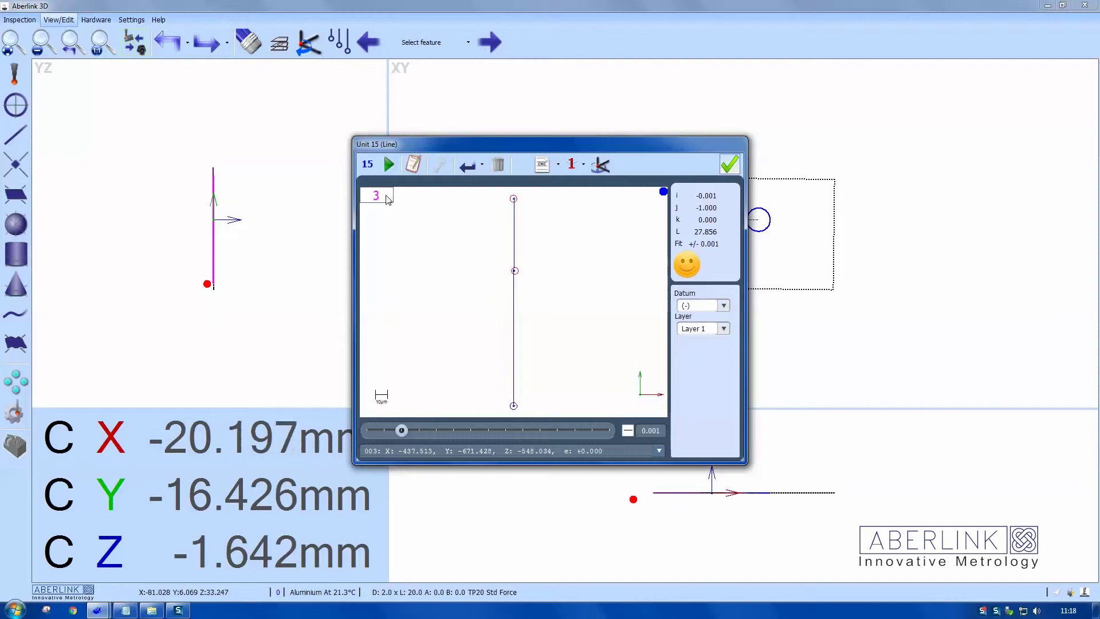
left_click(728, 166)
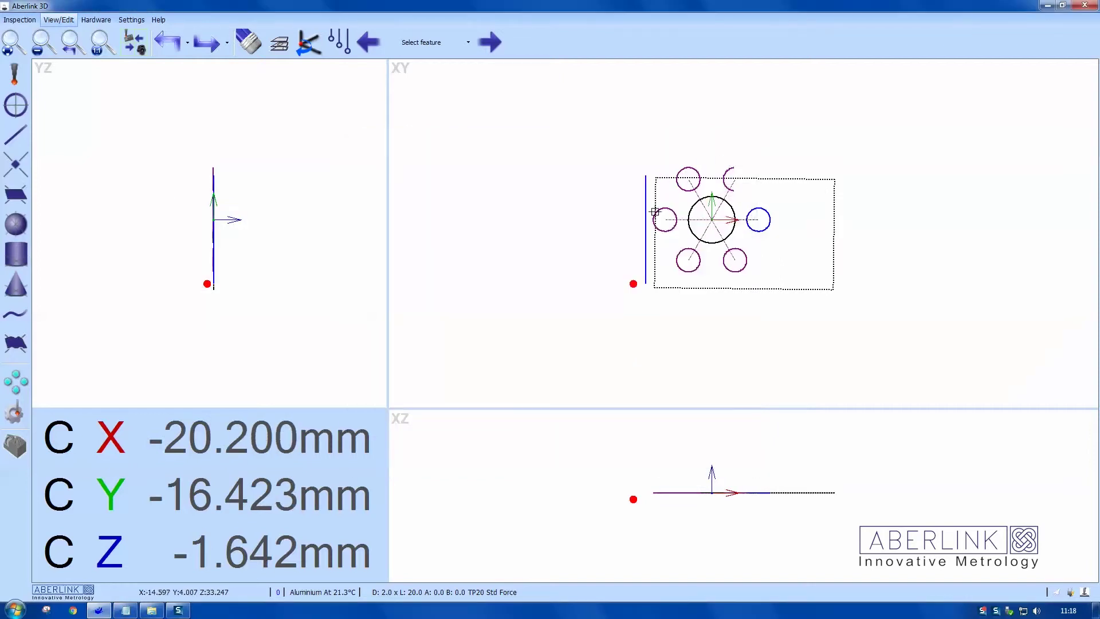
Step: Toggle the Store Points mode in the Settings ribbon, then restore its original setting
left_click(135, 25)
left_click(55, 48)
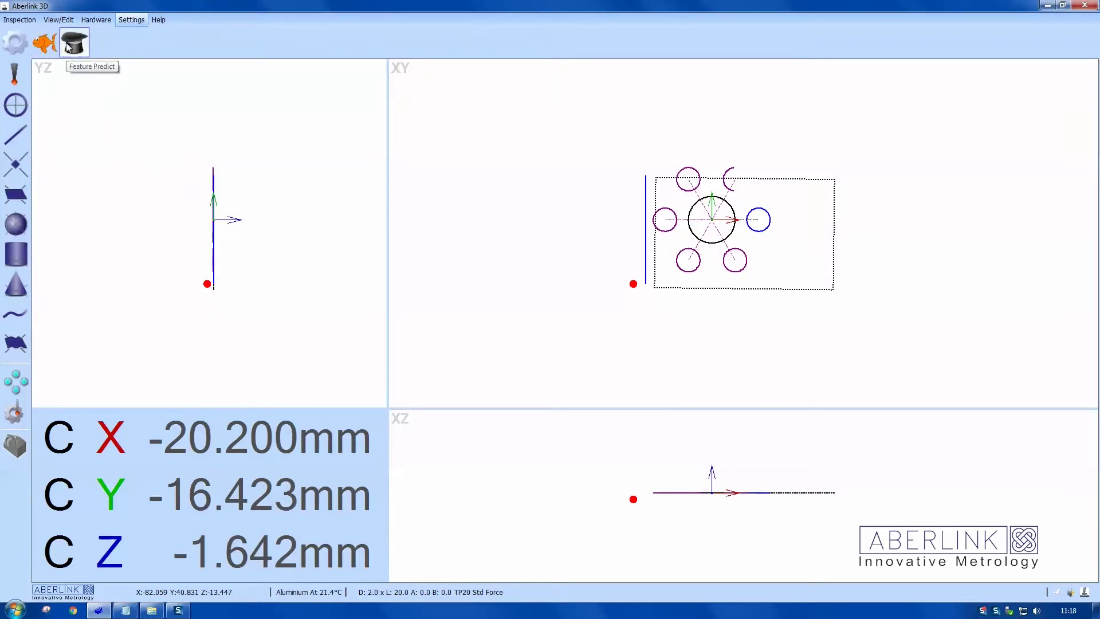
left_click(68, 47)
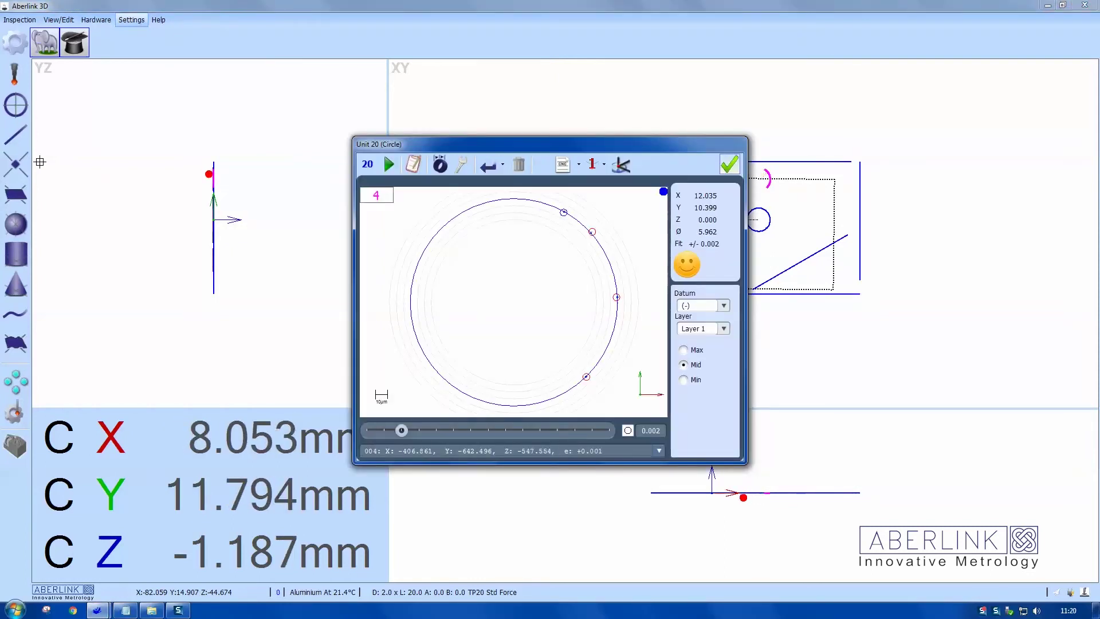
Step: Accept the Ø 5.962 mm slot circle and store the 4.384 mm and 4.475 mm slot side lines
key("Return")
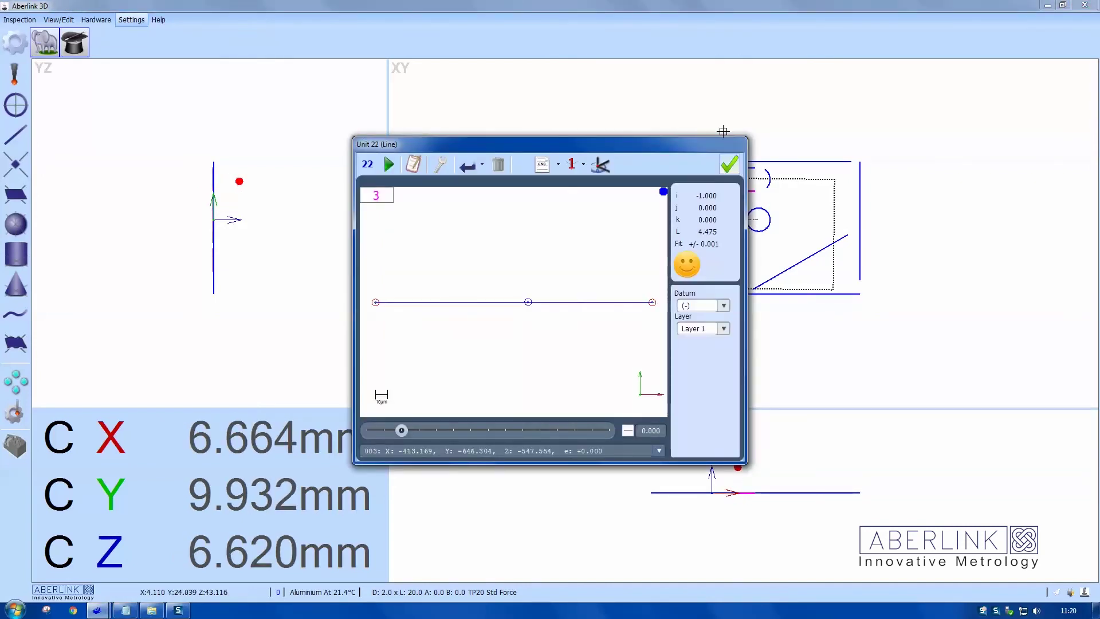
left_click(728, 162)
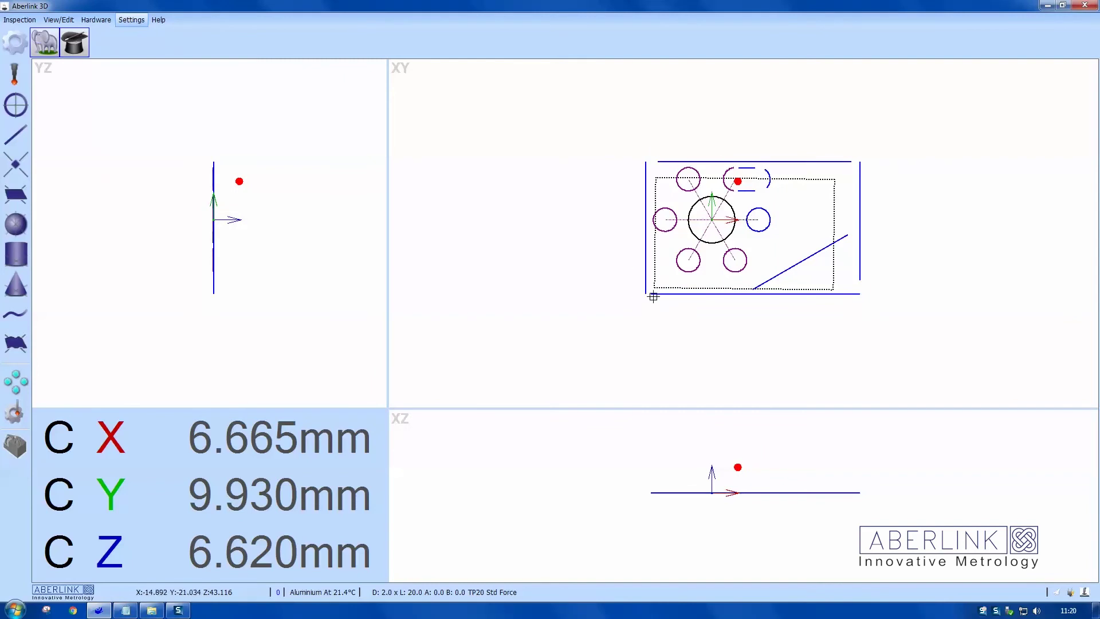
Step: Probe the cone in two rings of four points and store it as Unit 23 at 90.802°
left_click(25, 284)
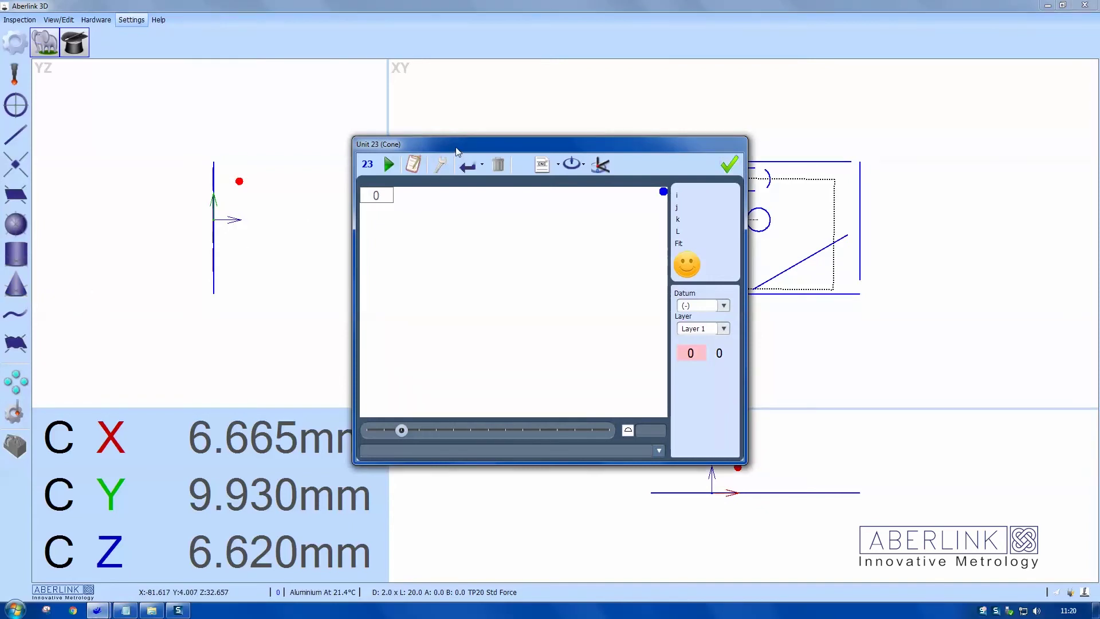
left_click_drag(457, 151, 368, 111)
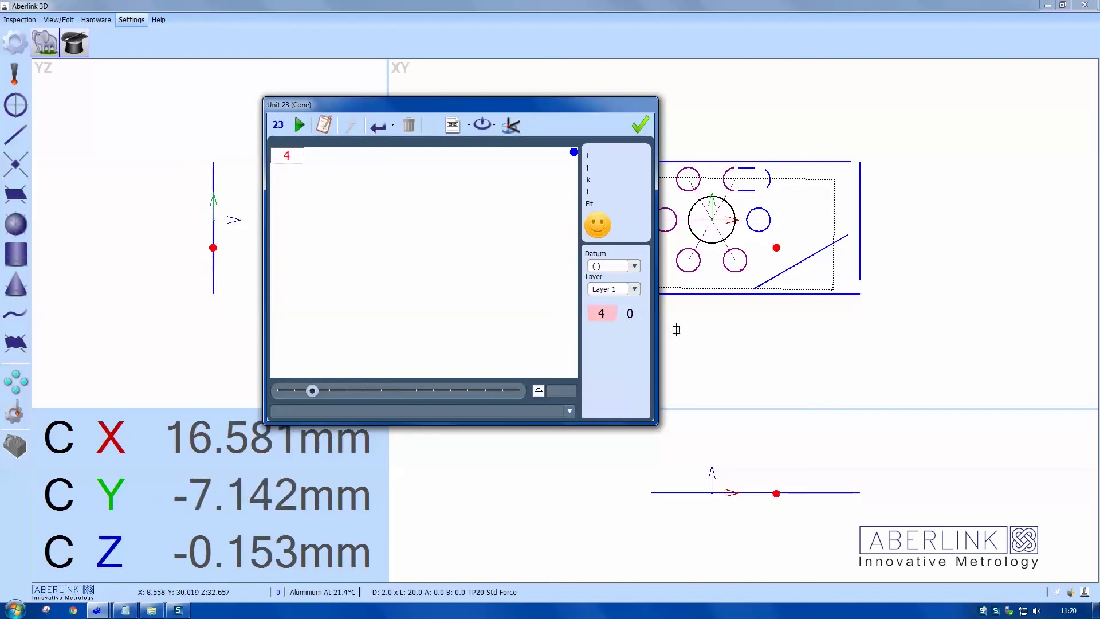
left_click(632, 316)
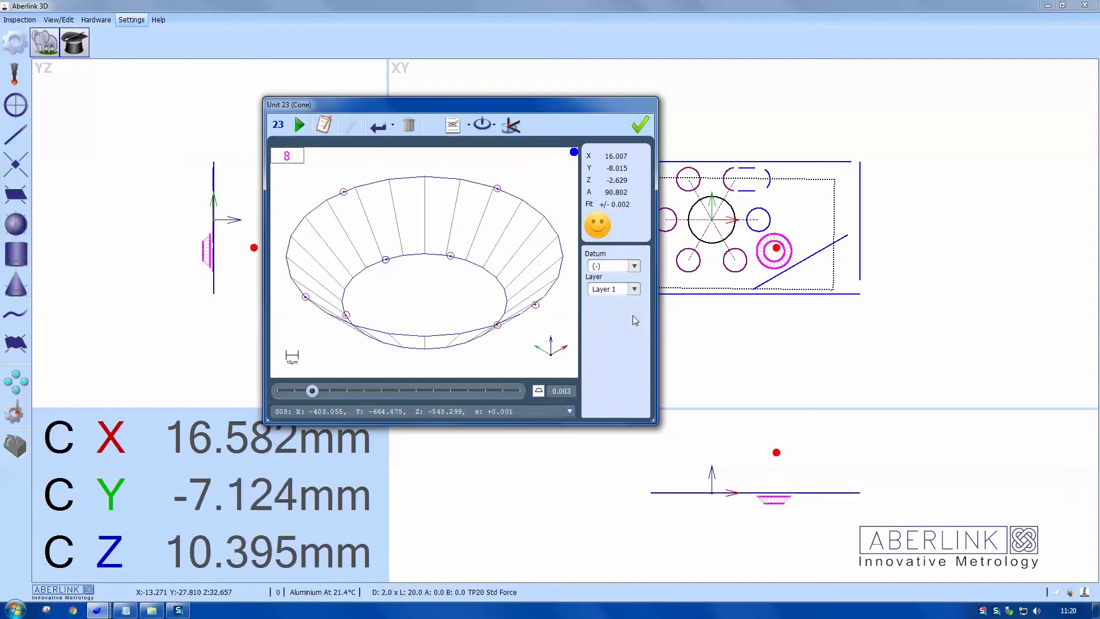
left_click(637, 125)
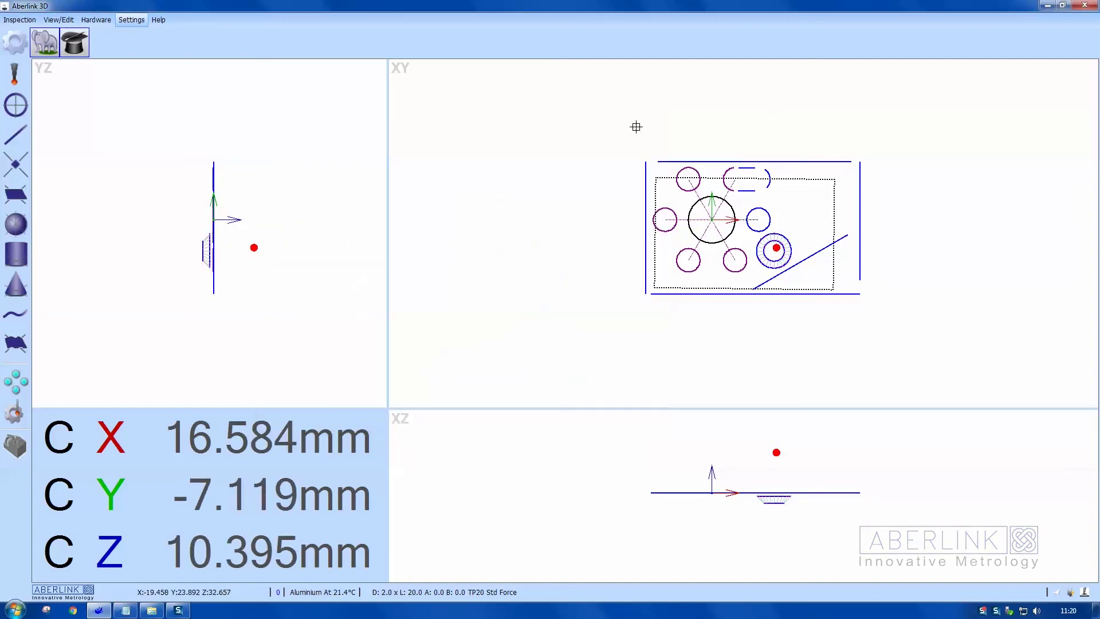